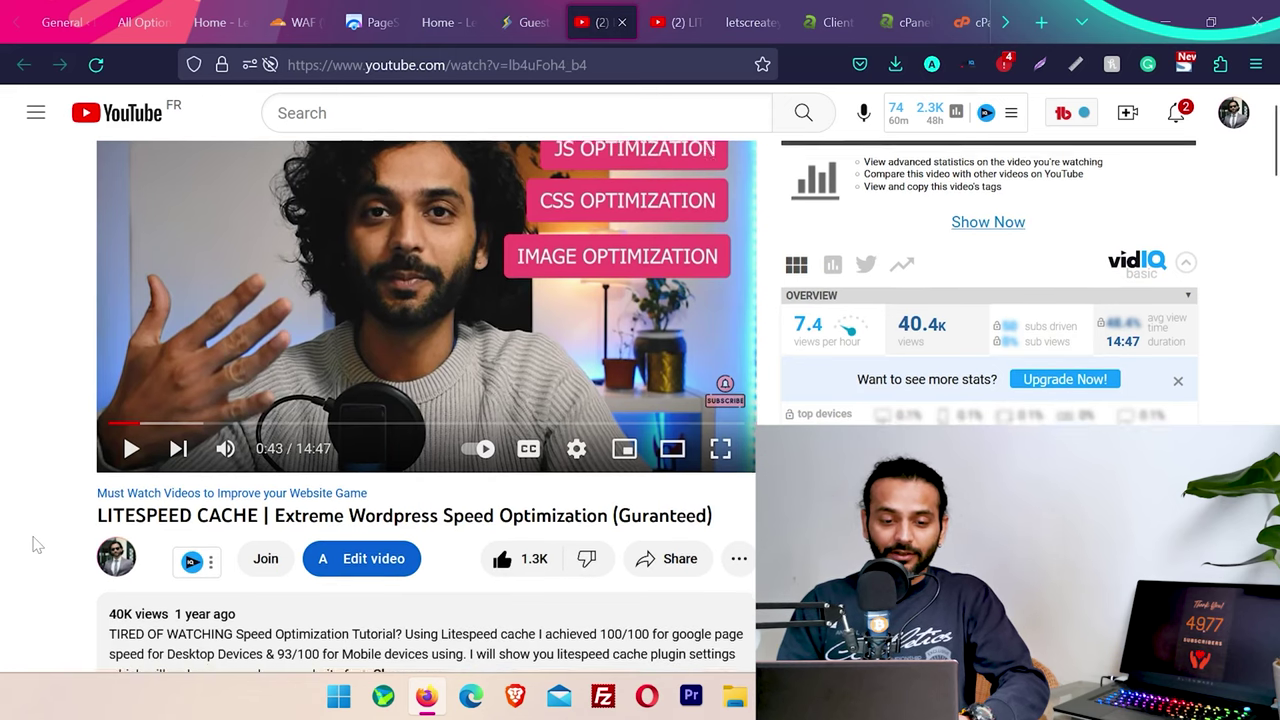
View the YouTube pages of the LiteSpeed Cache speed optimization video and its Part 2 on common issues and fixes.
scroll(37, 545, down, 1)
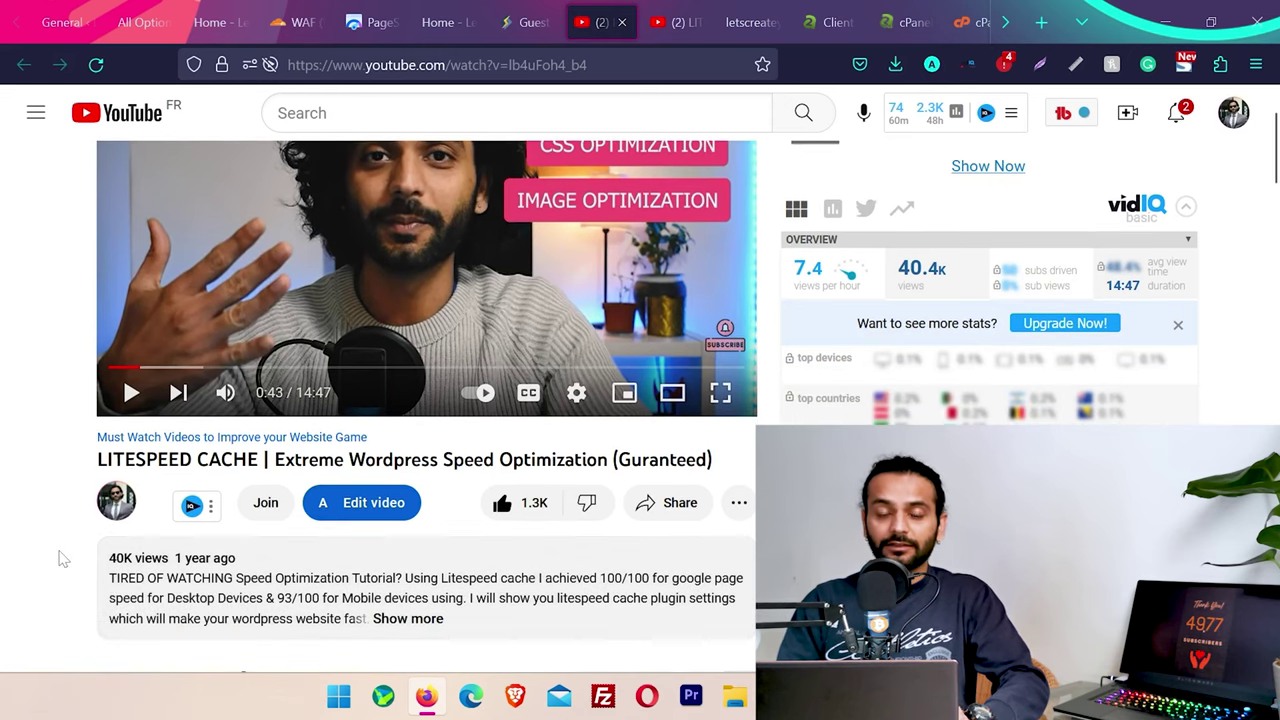
scroll(62, 558, down, 2)
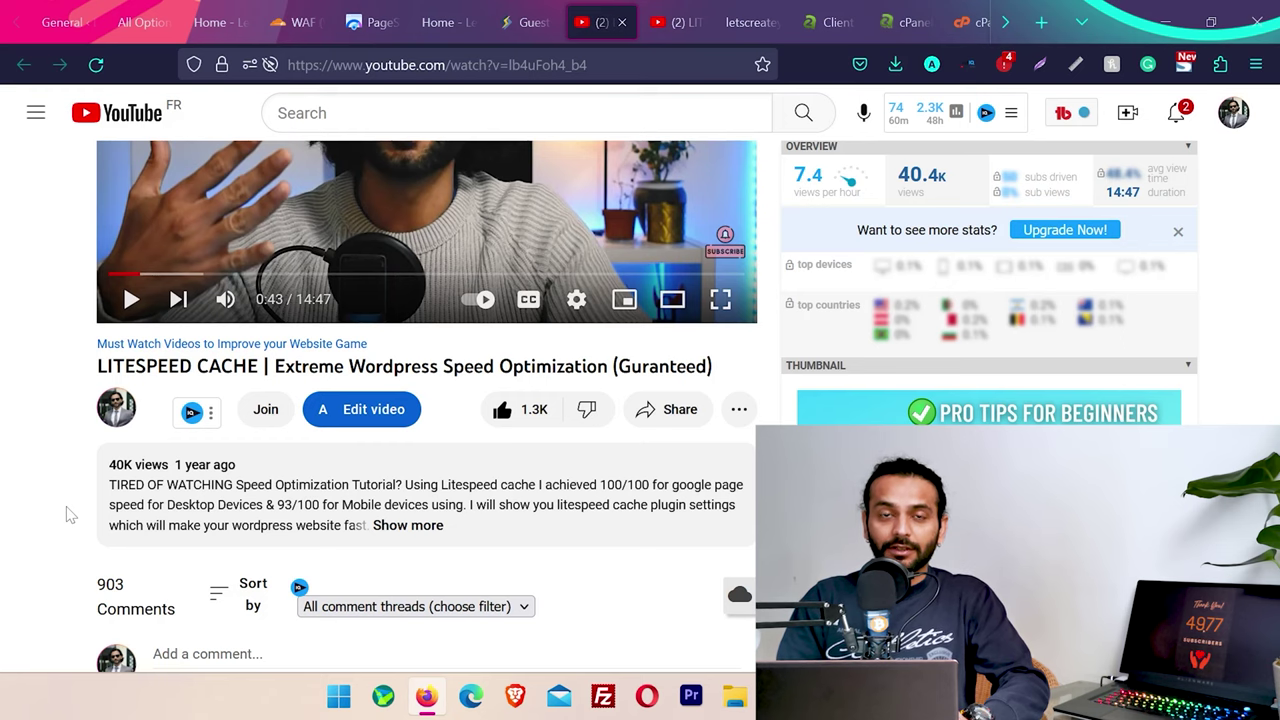
key(ctrl+Tab)
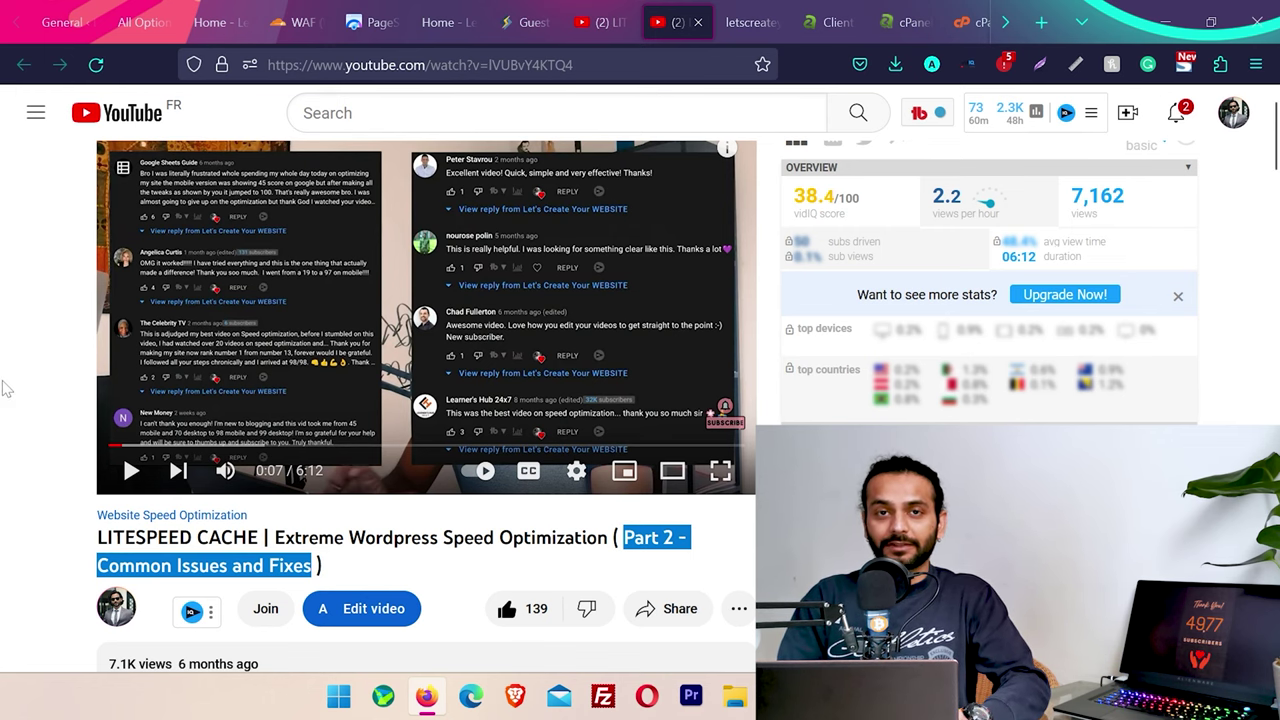
key(ctrl+1)
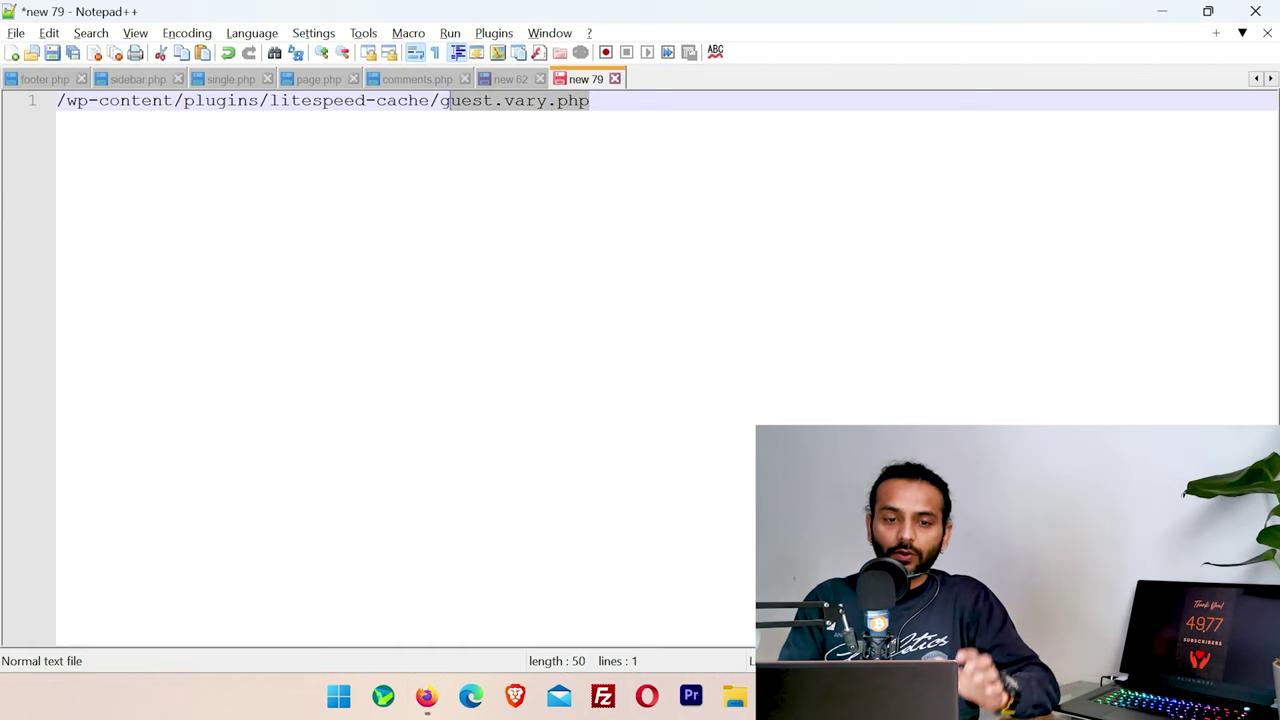
Open letscreateyourwebsite.com/wp-content/plugins/litespeed-cache/guest.vary.php in a new browser tab and examine the page's output.
drag(448, 200, 113, 219)
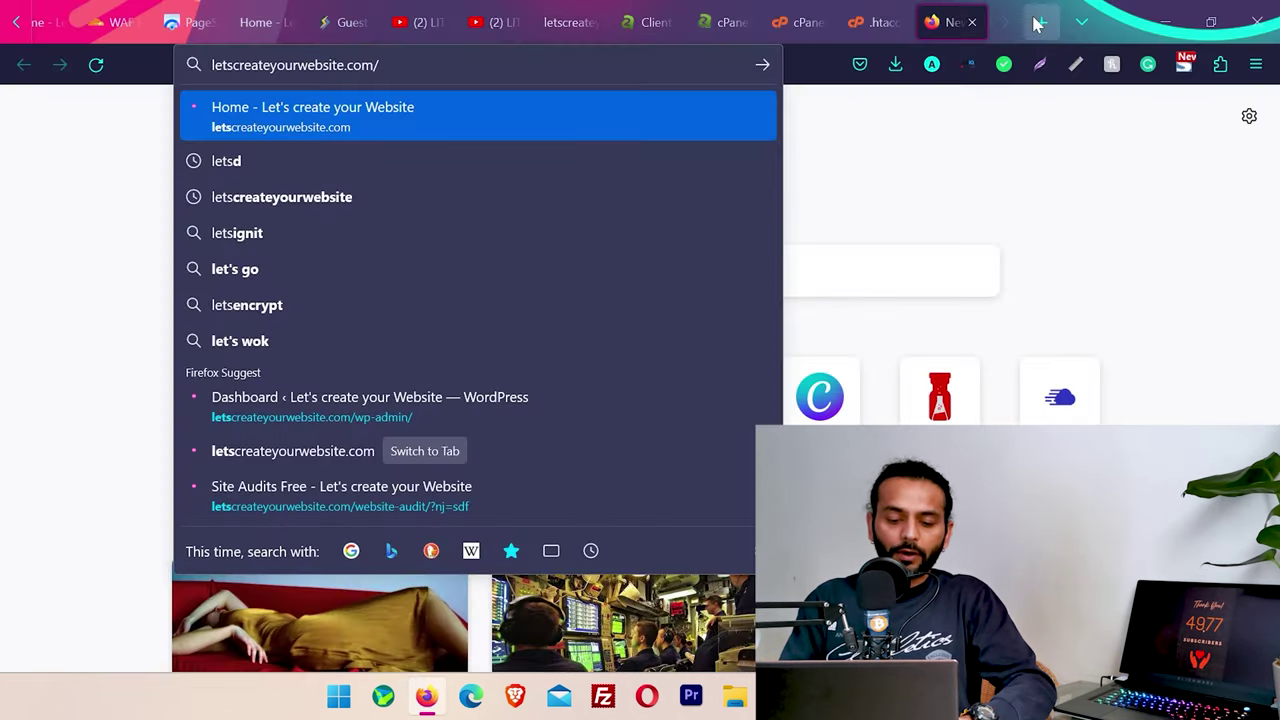
text(/wp-content/plugins/litespeed-cache/guest.vary.php)
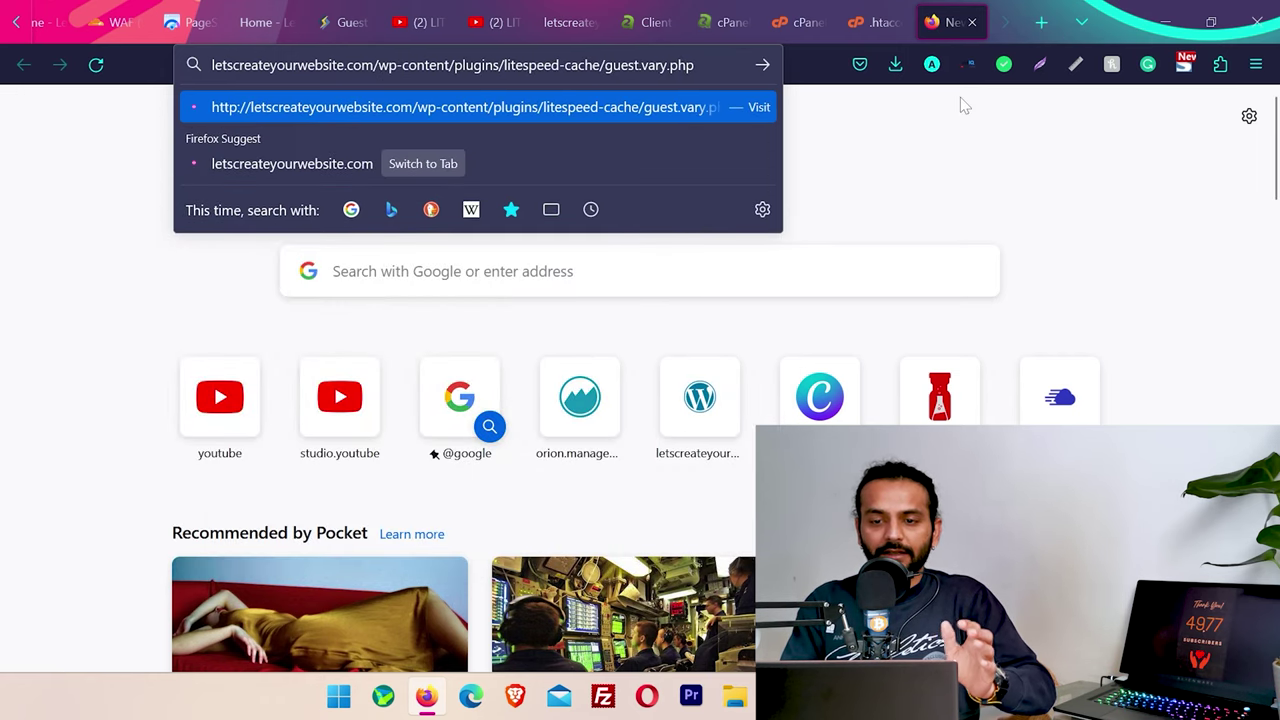
key(Return)
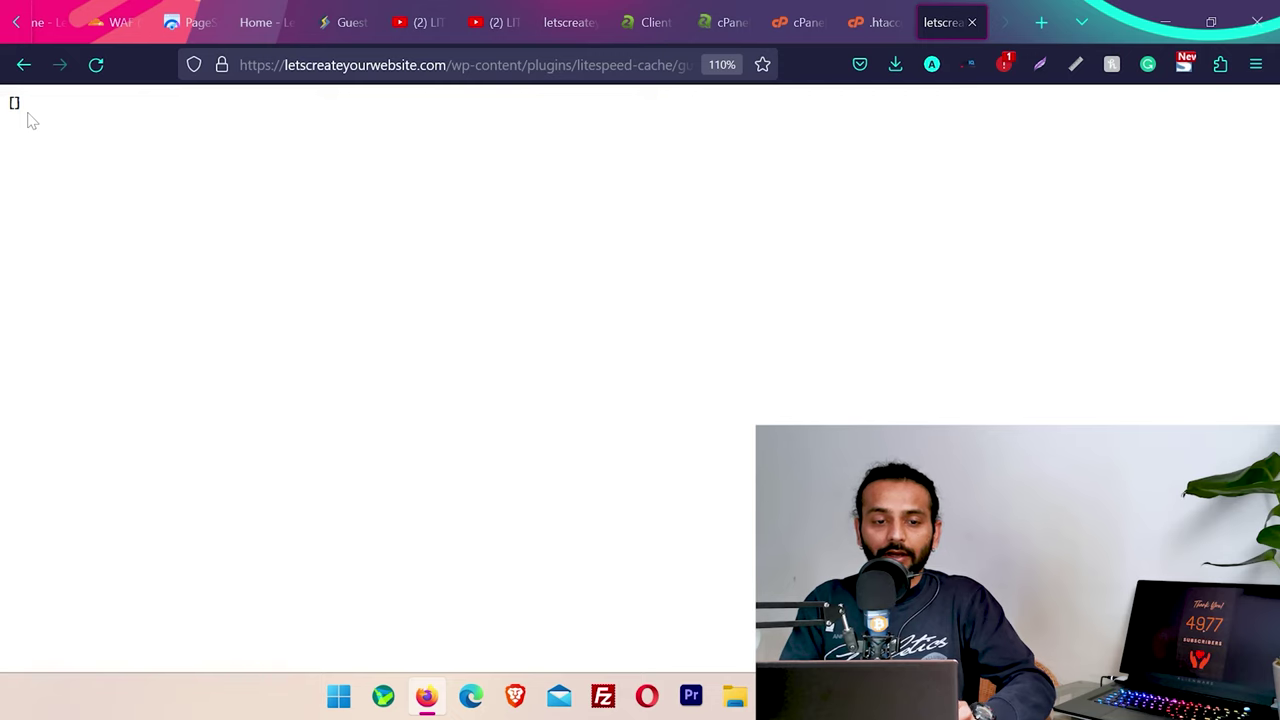
key(ctrl+a)
click(71, 137)
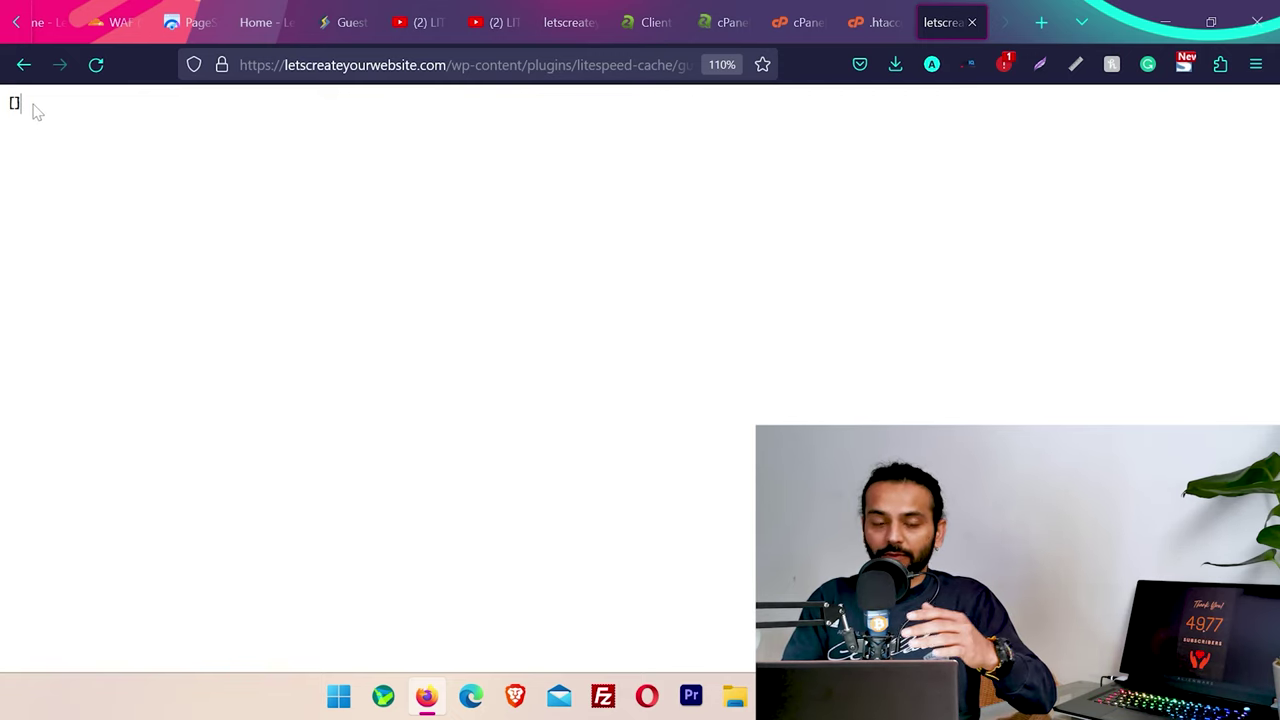
key(ctrl+a)
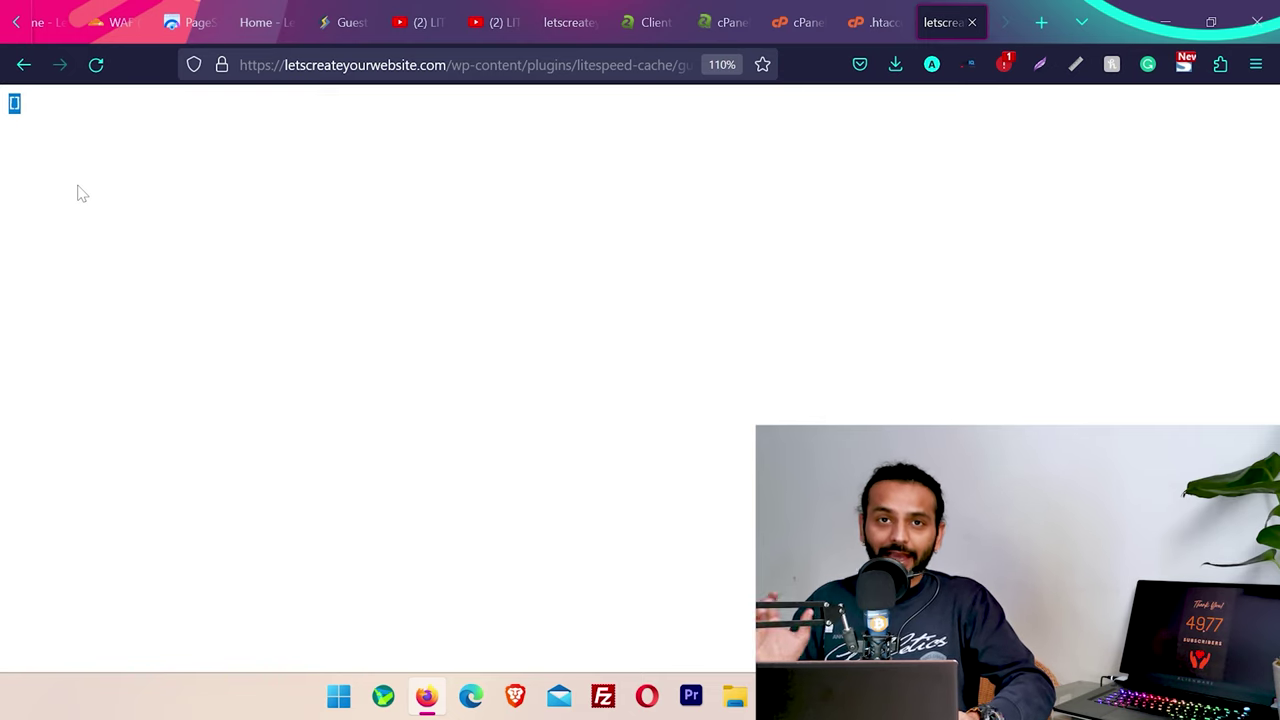
key(ctrl+l)
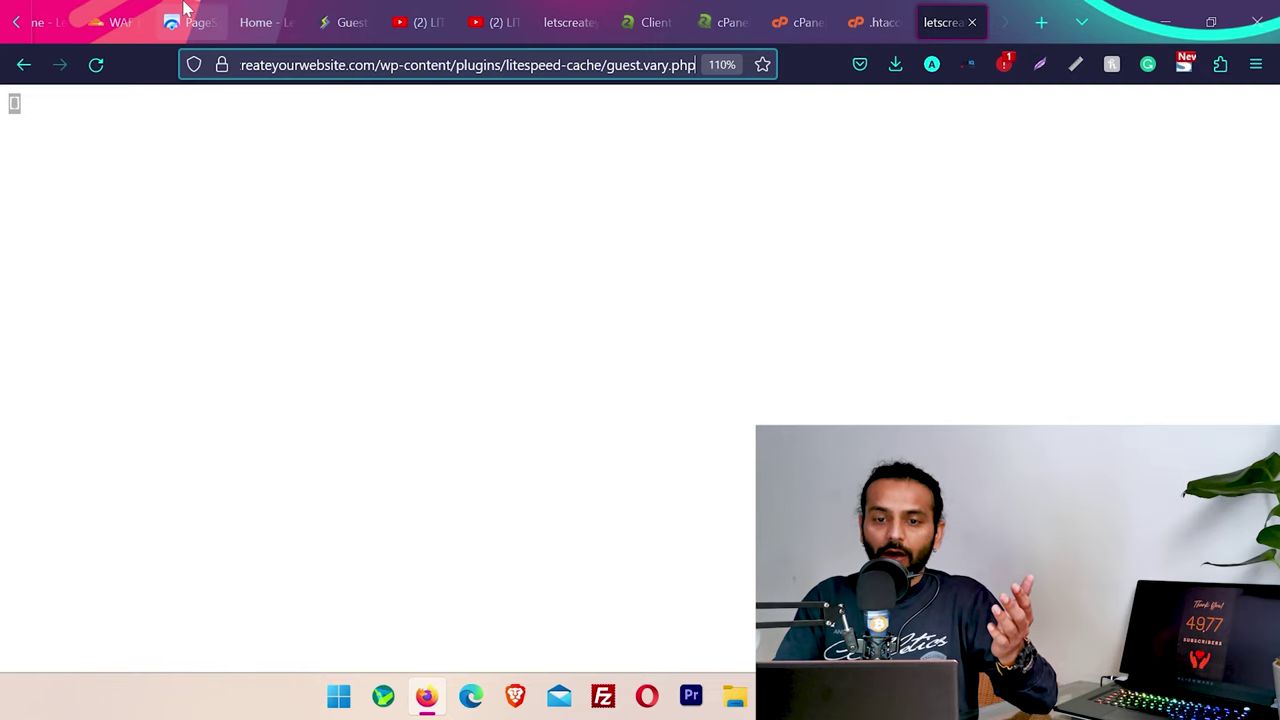
Examine the domain key and Guest Mode options in the LiteSpeed Cache general settings.
key(ctrl+1)
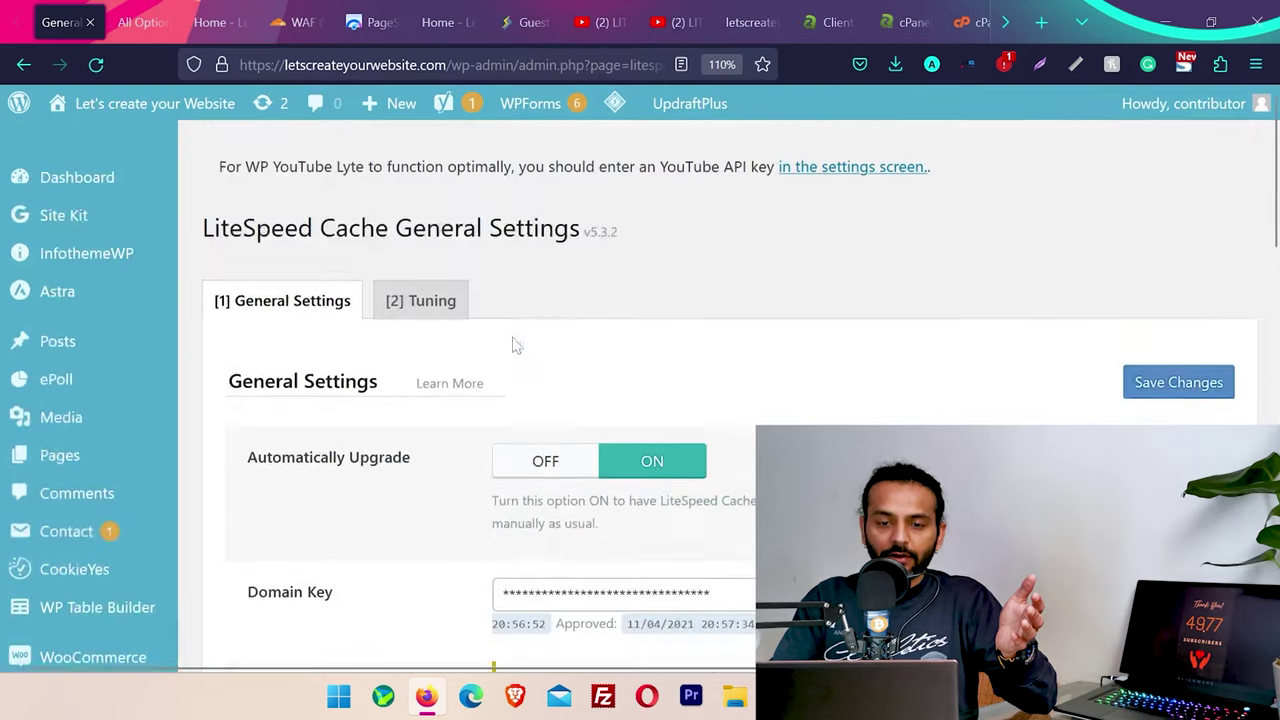
scroll(514, 343, up, 10)
scroll(444, 309, down, 3)
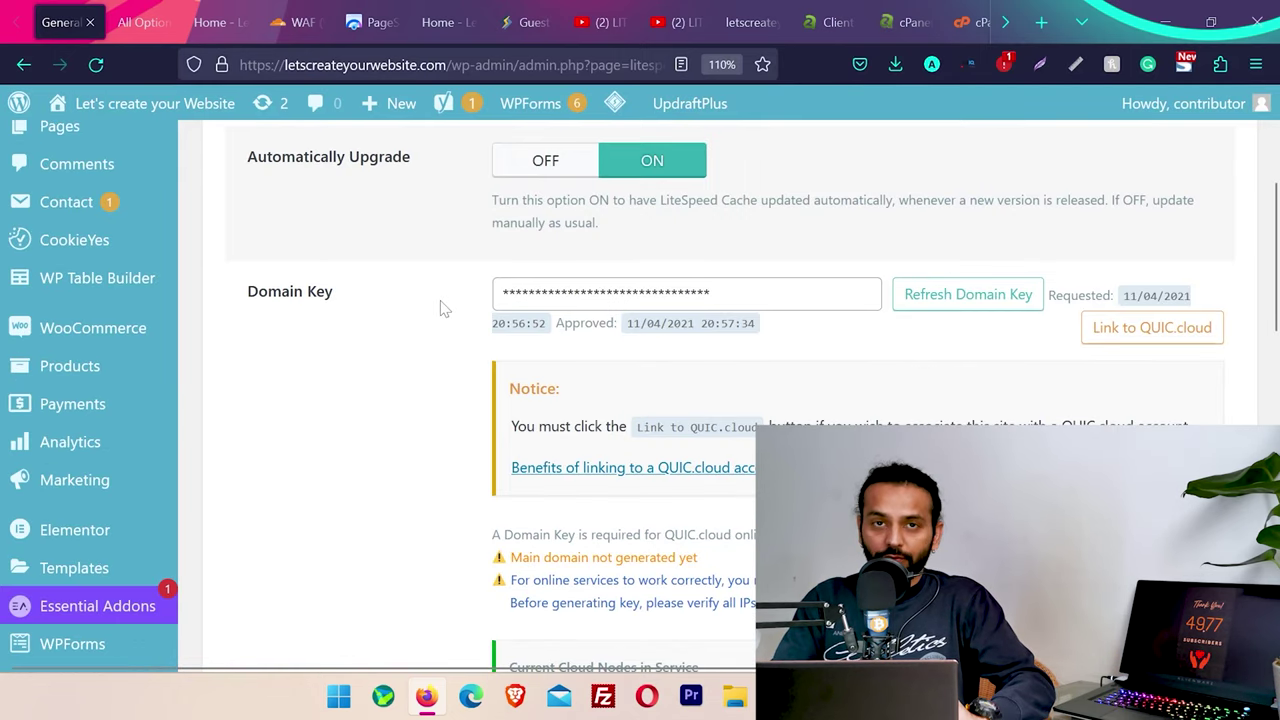
scroll(444, 309, down, 5)
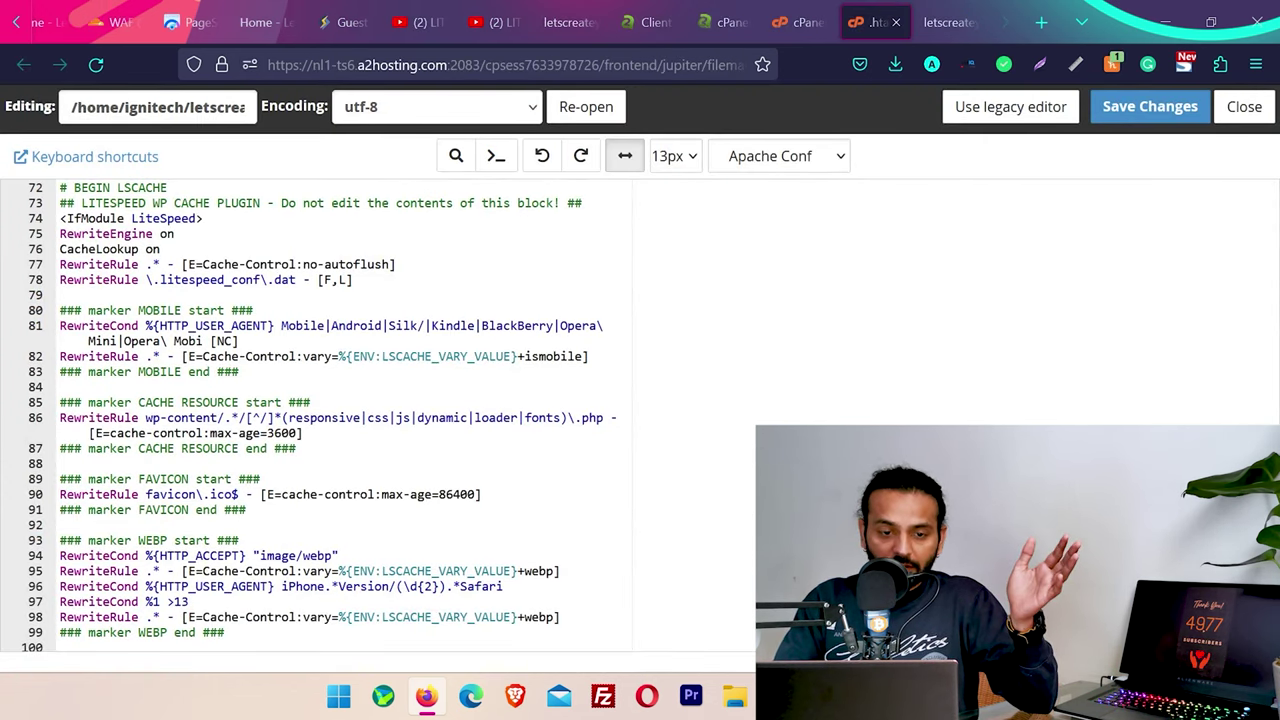
Examine the LSCACHE block of the site's .htaccess file in the cPanel file editor.
scroll(400, 420, up, 1)
click(161, 289)
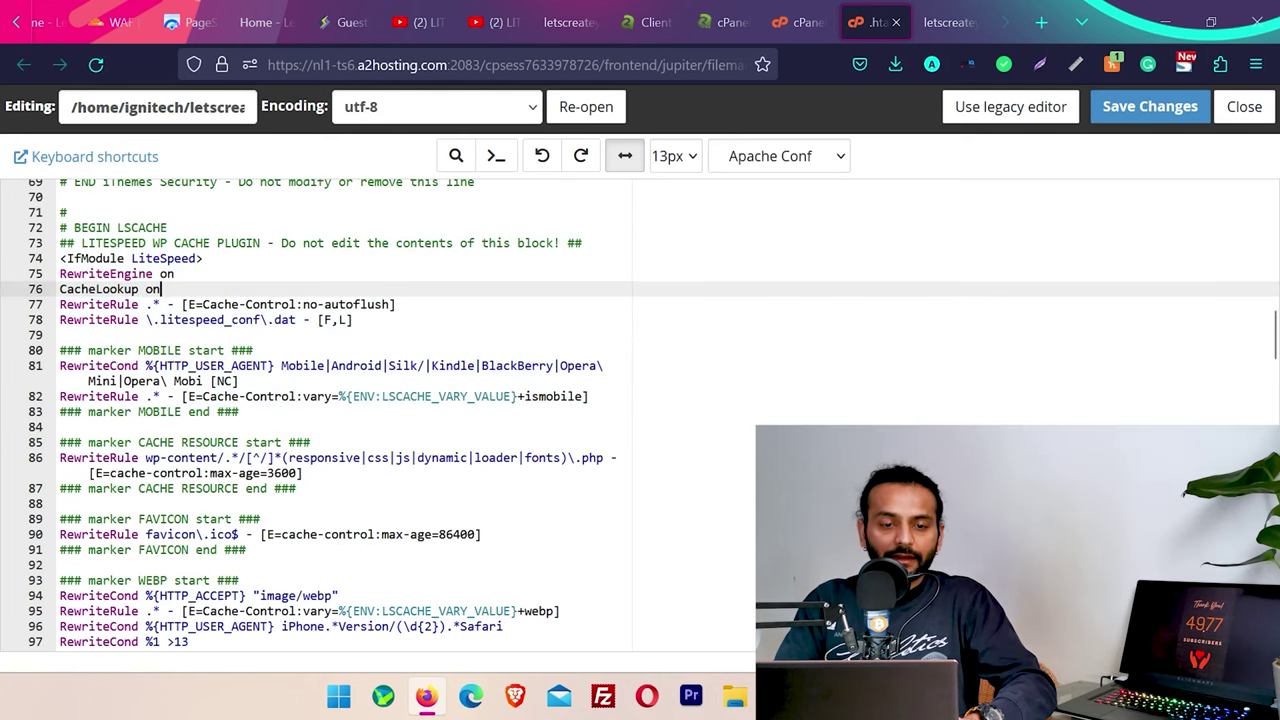
double_click(113, 243)
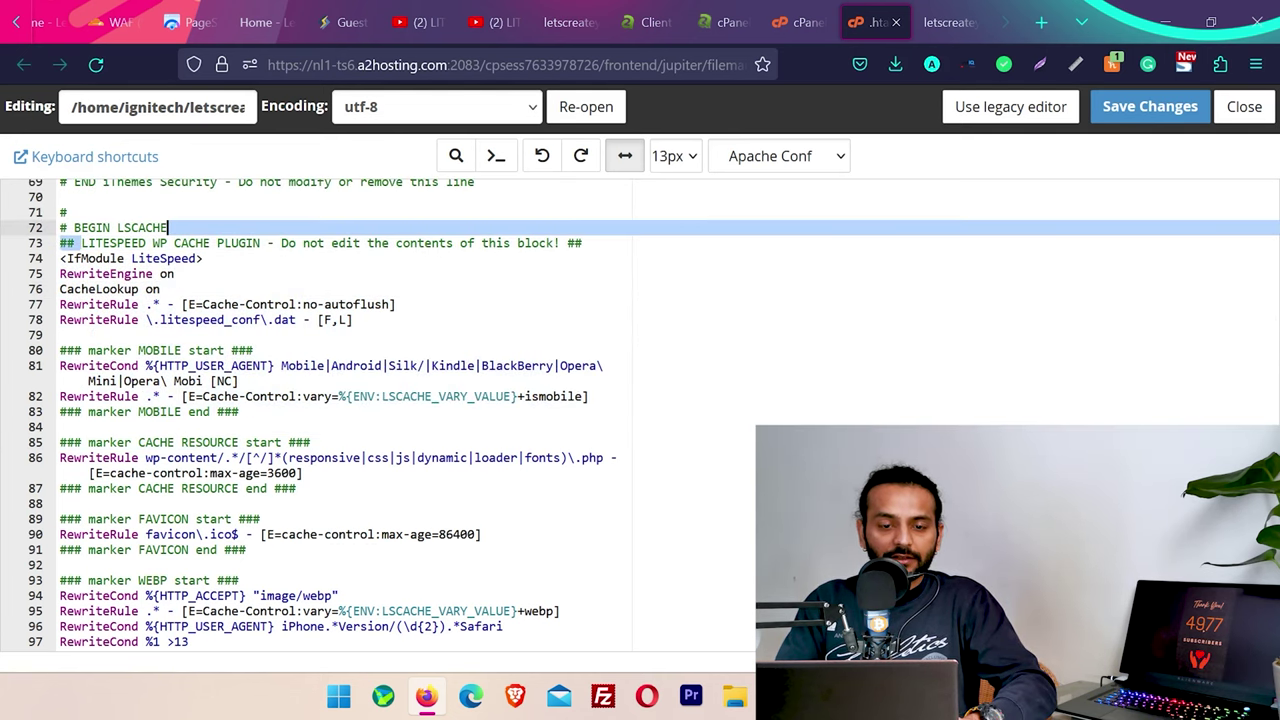
click(262, 243)
scroll(400, 420, down, 1)
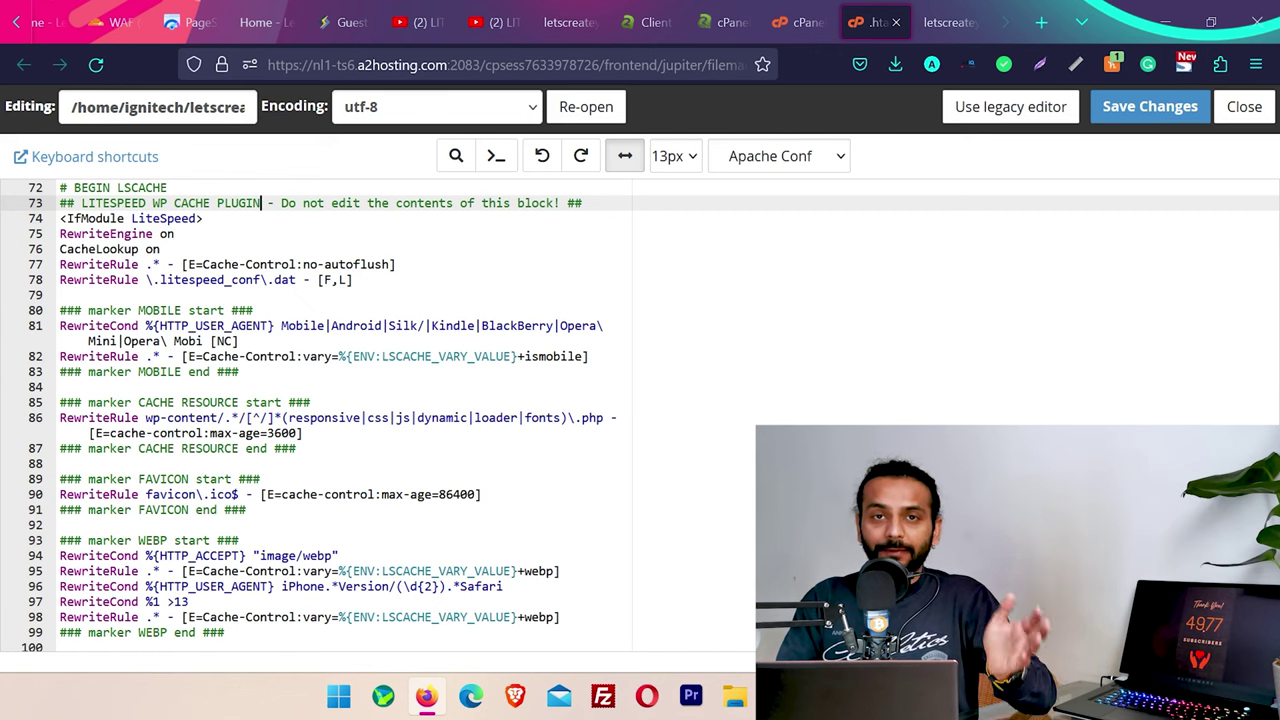
key(ctrl+1)
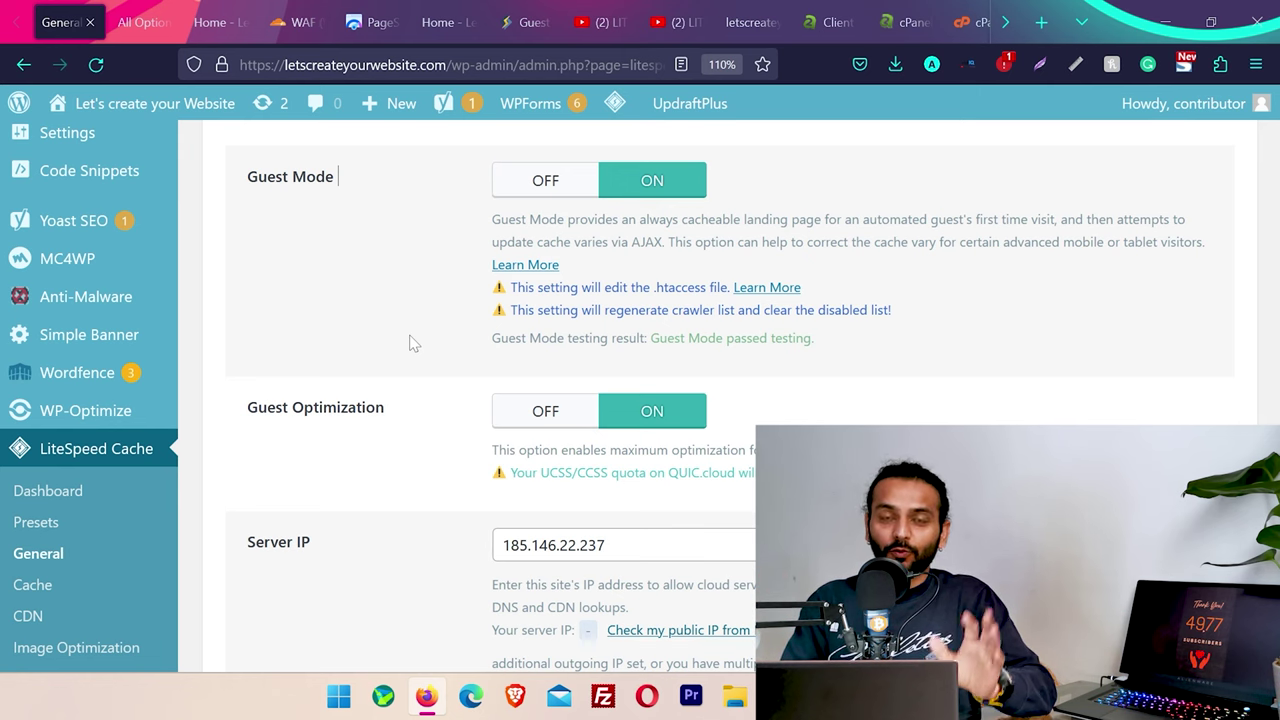
key(ctrl+Tab)
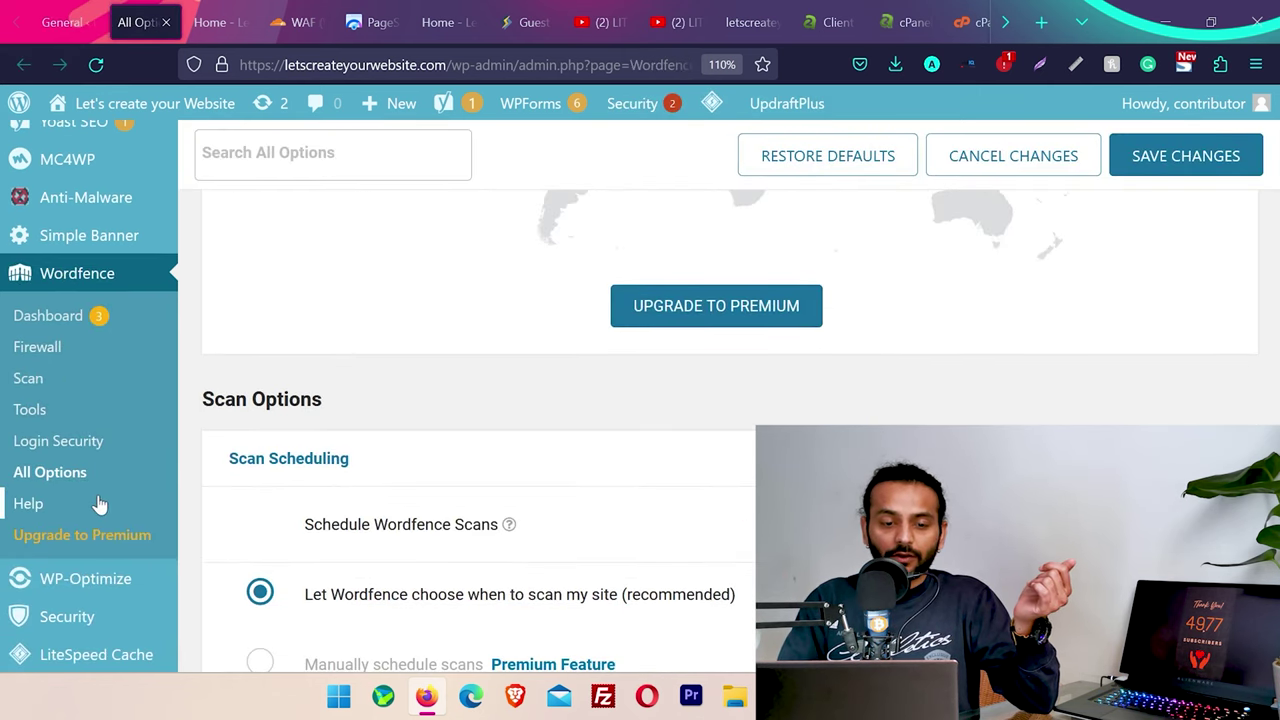
scroll(80, 480, up, 15)
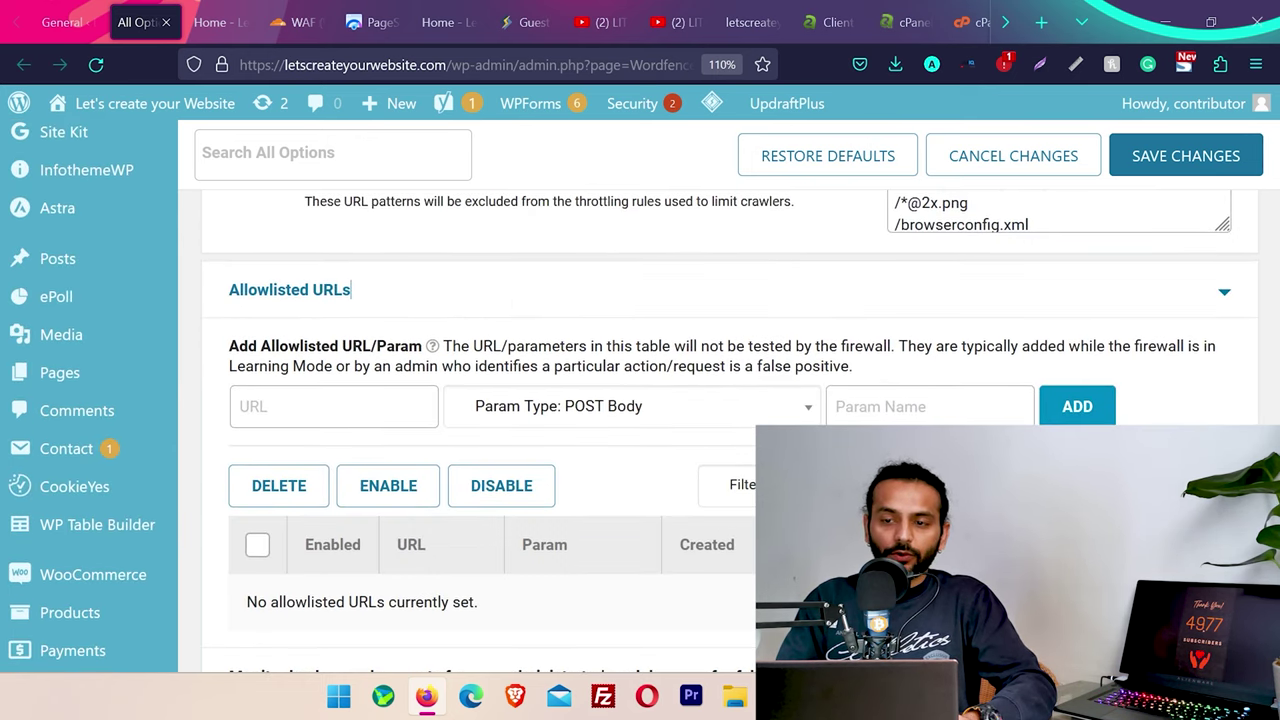
key(ctrl+9)
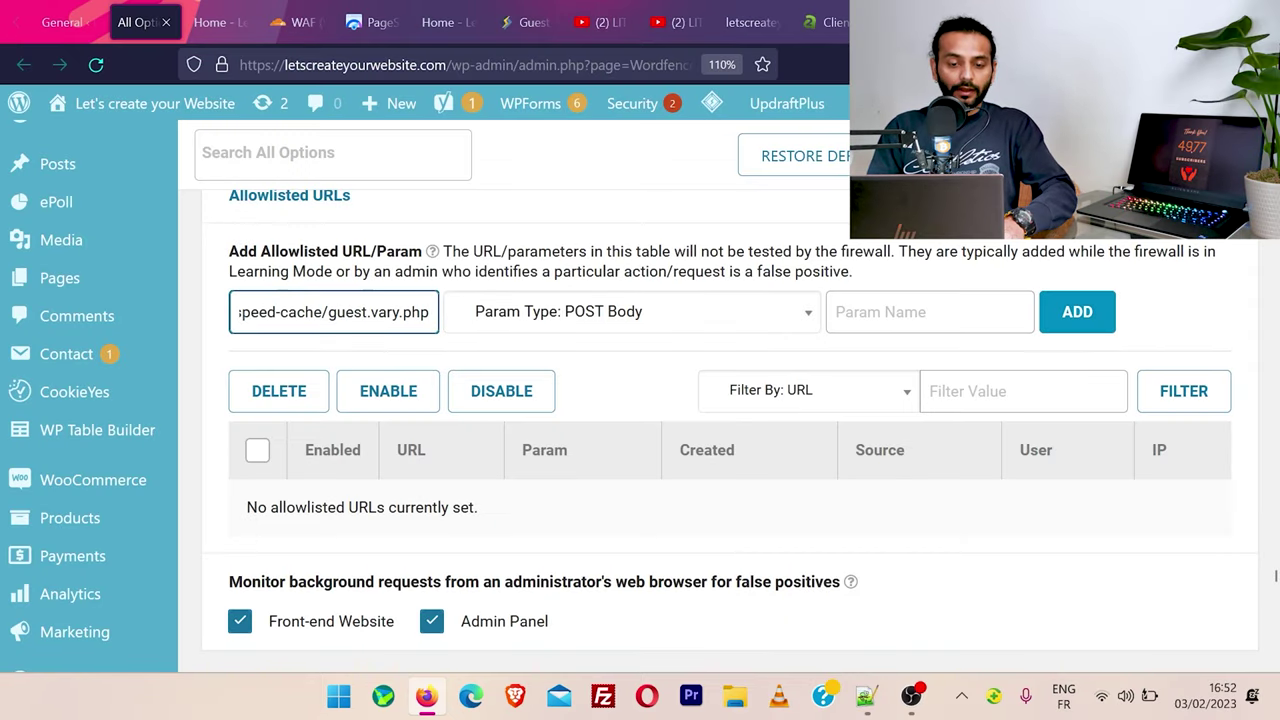
key(Home)
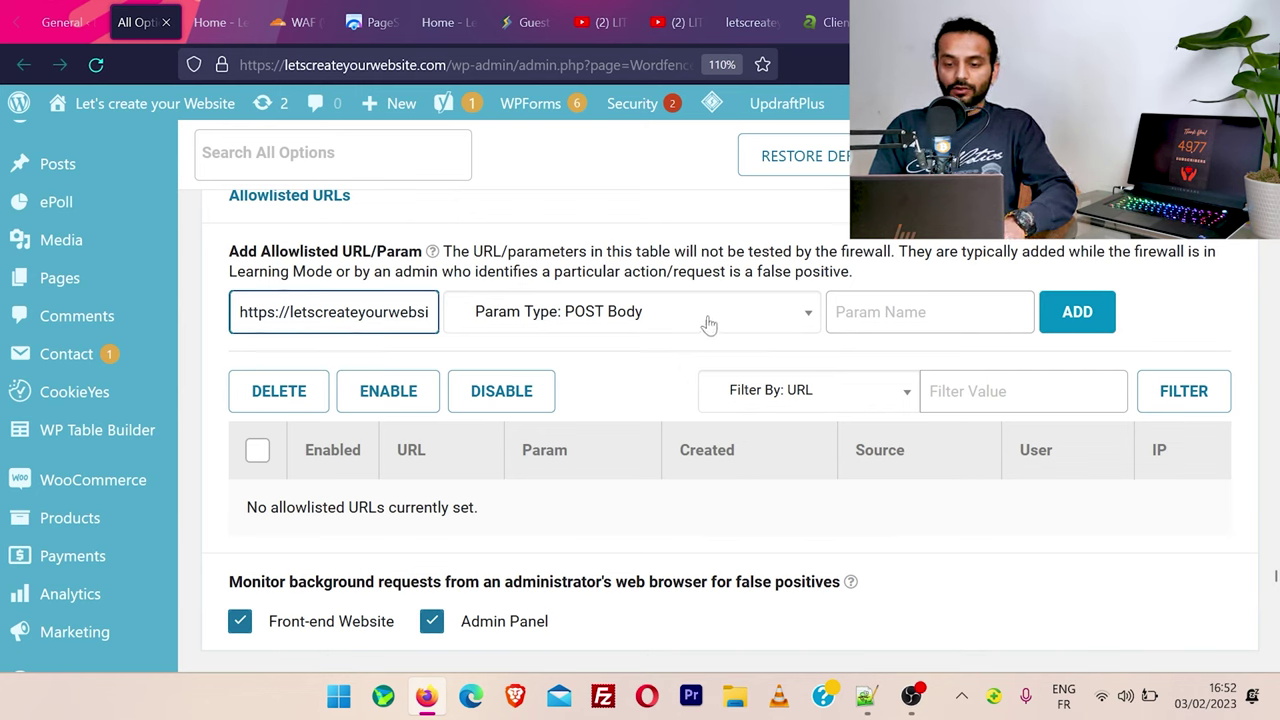
click(877, 312)
text(allow ls)
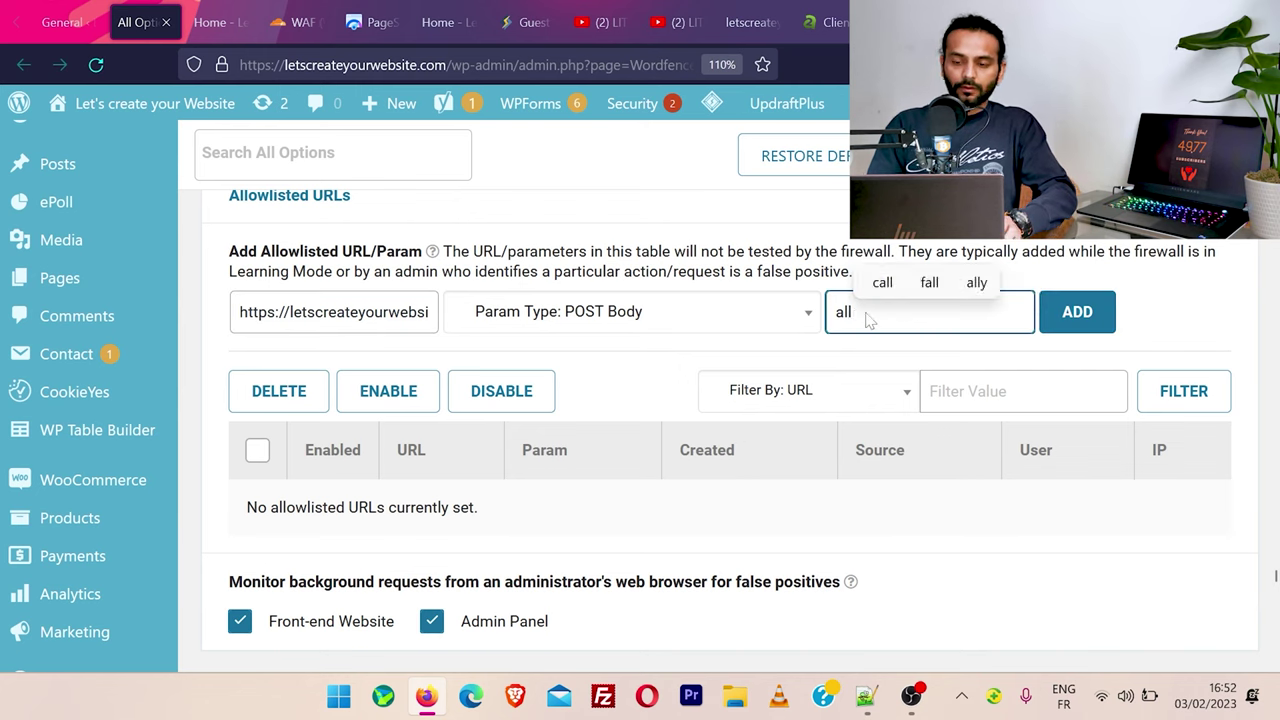
click(1068, 312)
scroll(678, 412, down, 3)
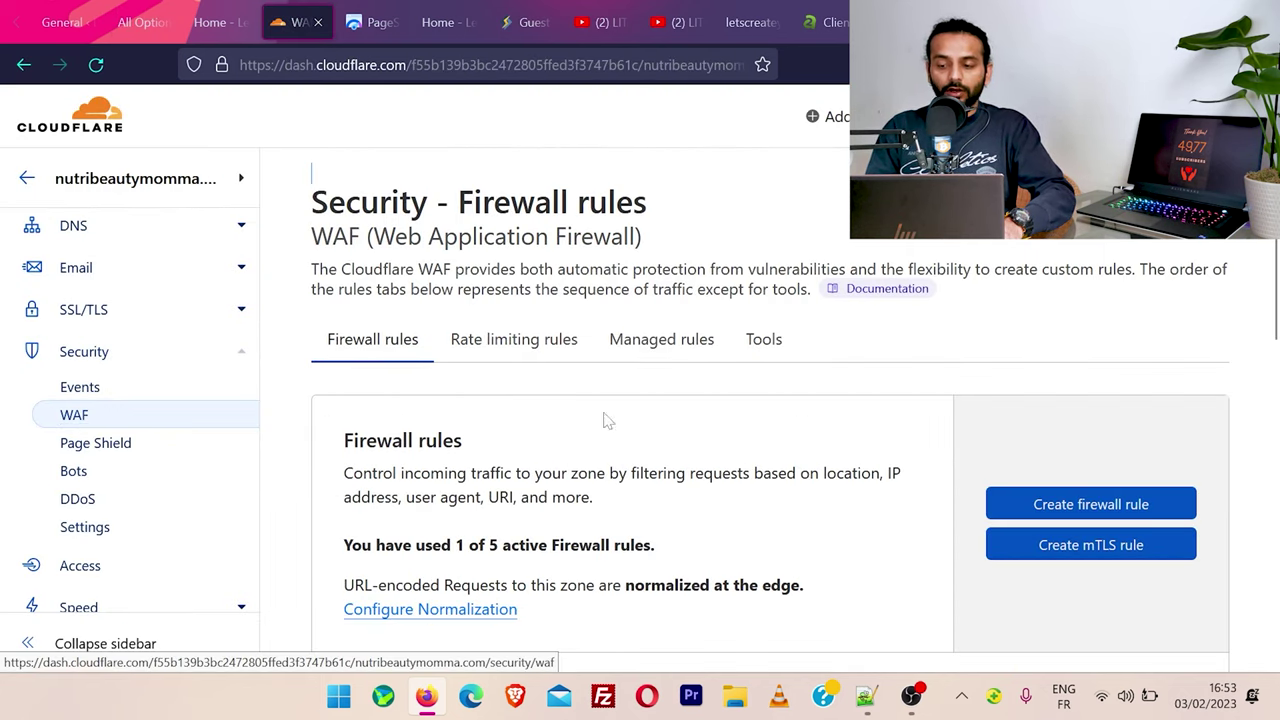
Create a firewall rule named "allow ls" in Cloudflare's WAF for nutribeautymomma.com.
scroll(690, 425, down, 3)
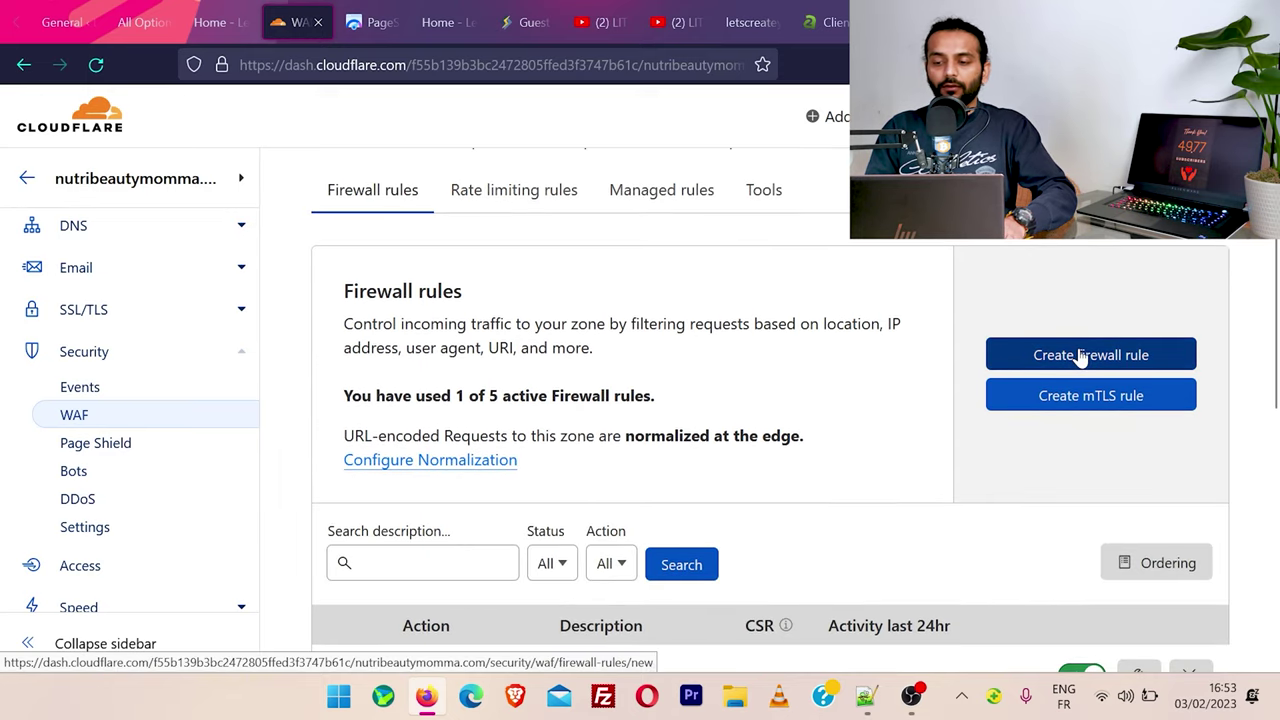
click(1078, 352)
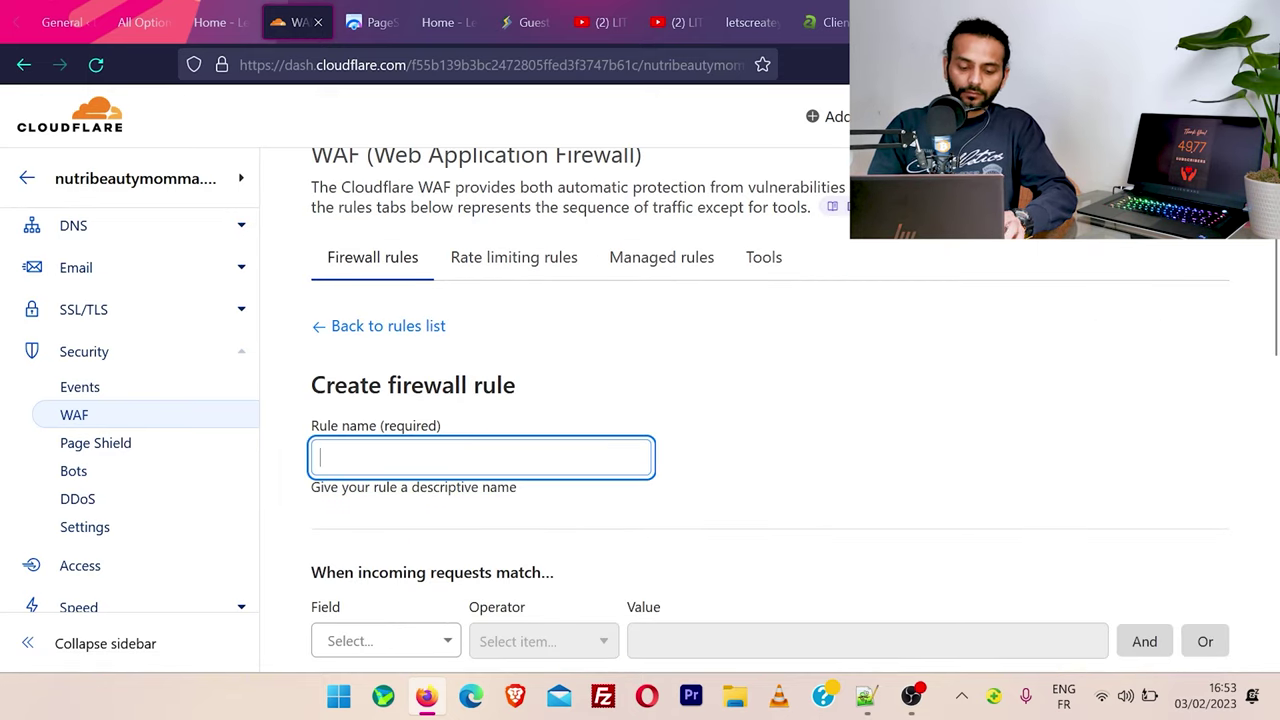
text(allow ls)
scroll(457, 466, down, 4)
click(443, 440)
scroll(425, 451, down, 3)
click(358, 388)
click(866, 339)
text(https://letscreateyourwebsite.com/wp-content/plugins/litespeed-cache/guest.vary.php)
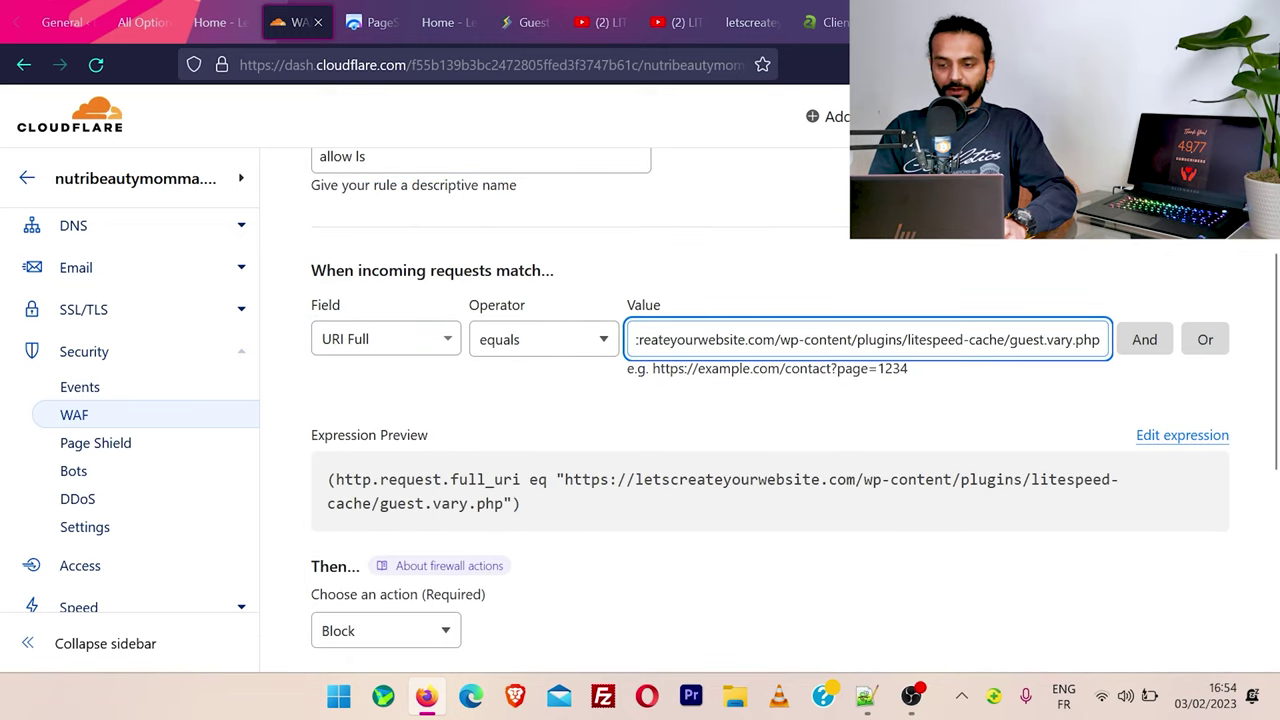
Set the firewall rule's action to Allow and deploy the rule.
scroll(1127, 372, down, 2)
click(423, 520)
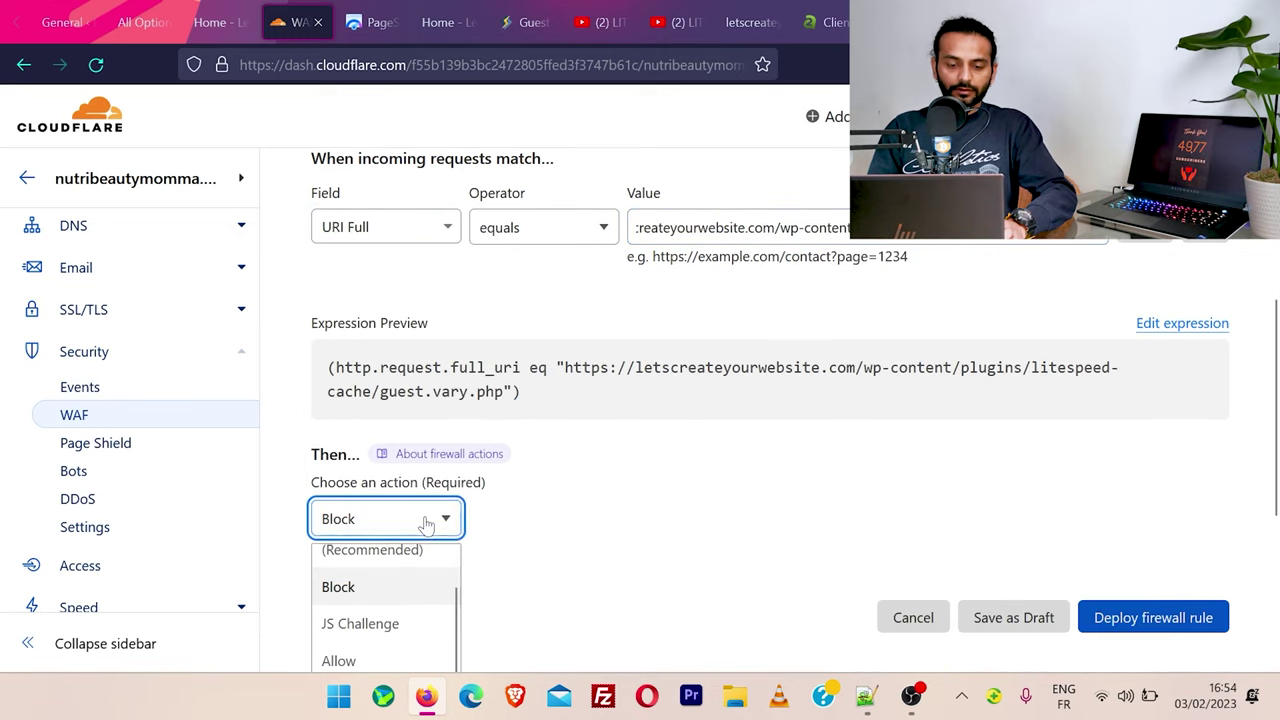
click(360, 596)
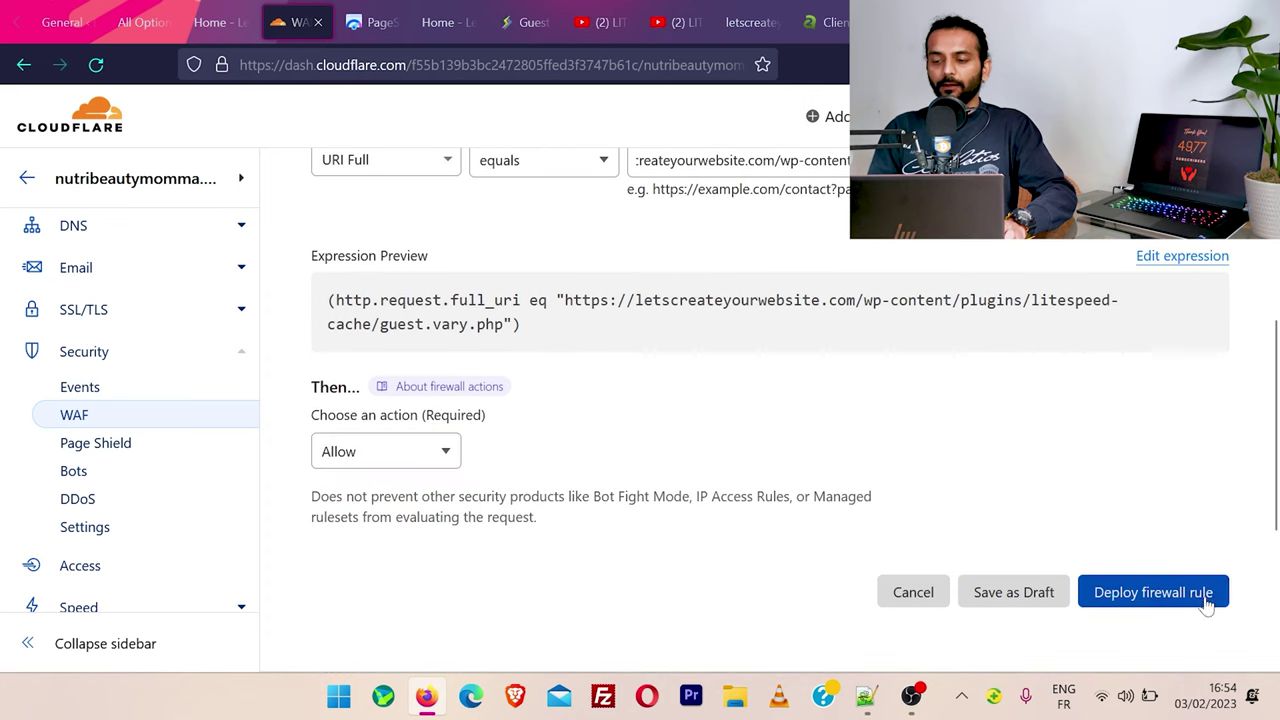
click(1152, 595)
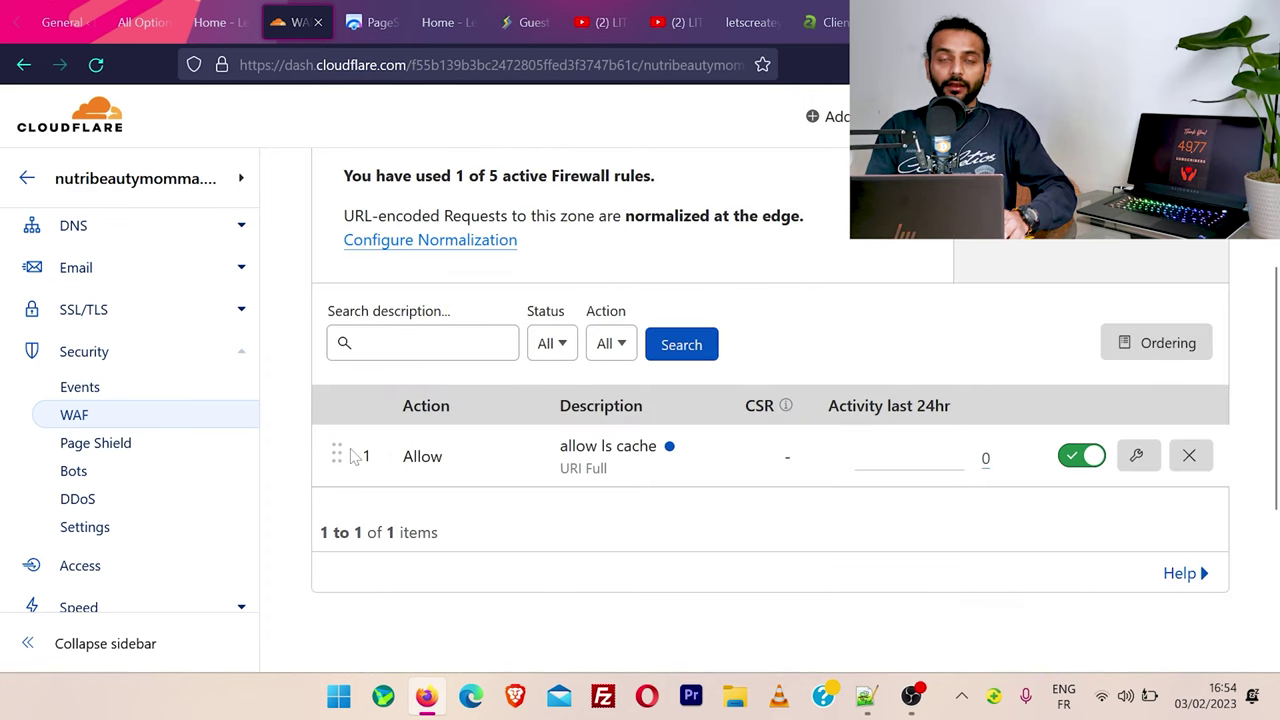